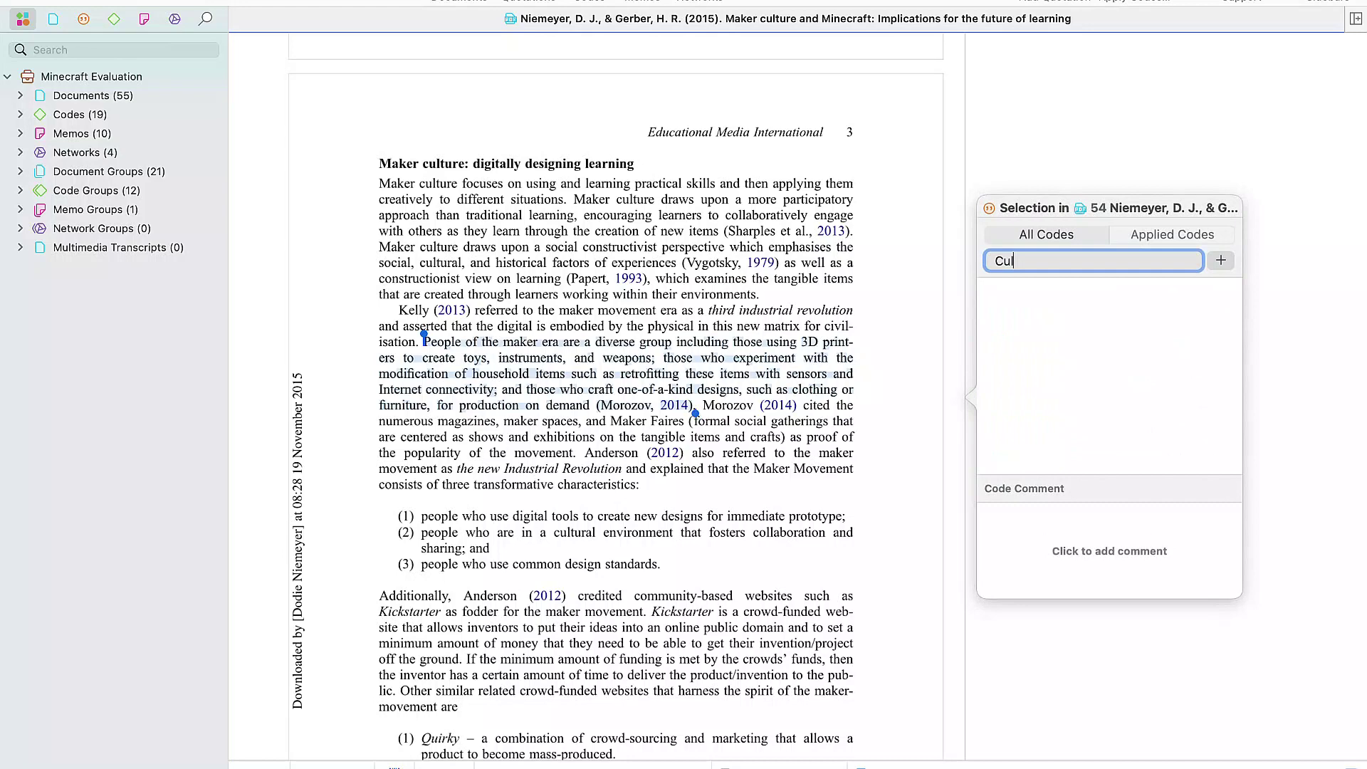
Code the passage as Culture transformation, expand BENEFIT and DOWNSIDE, and set word-cloud minimum count to 9.
key("Return")
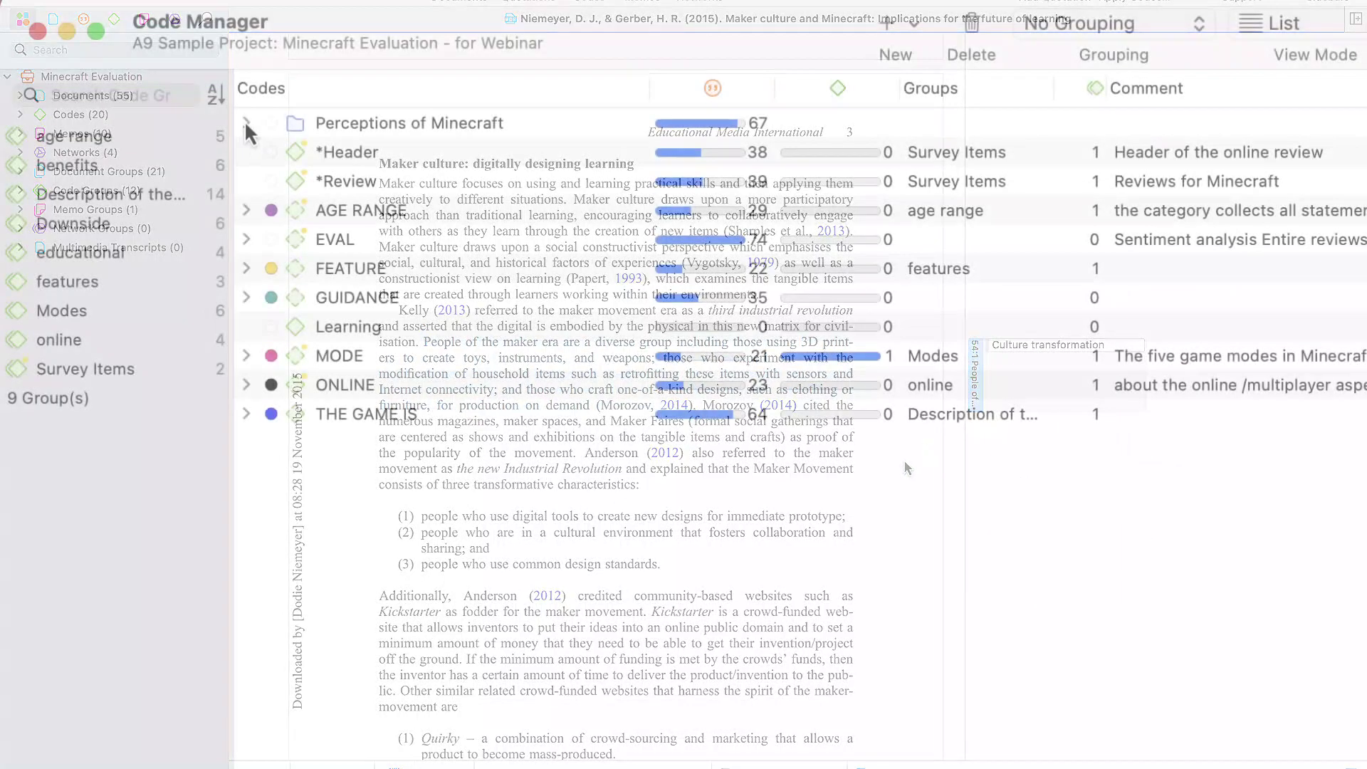
left_click(244, 122)
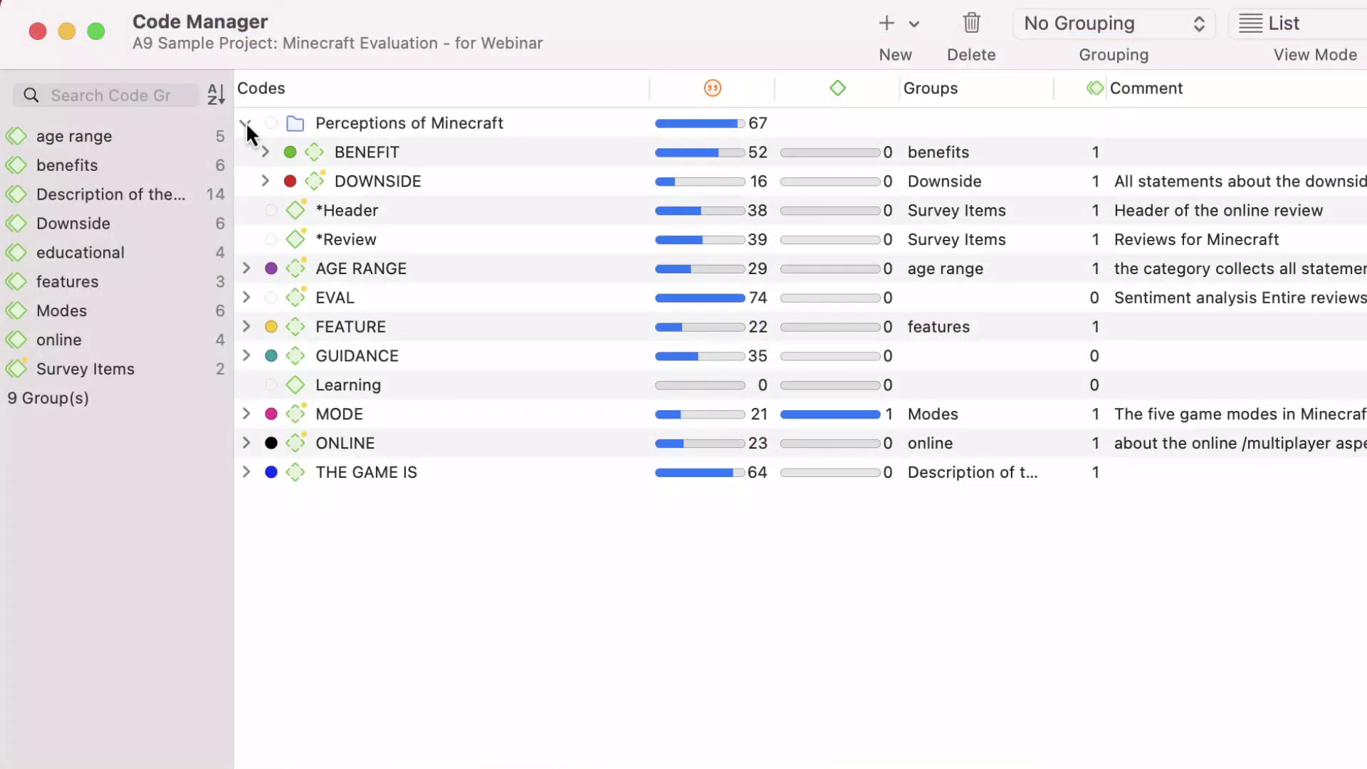
left_click(265, 153)
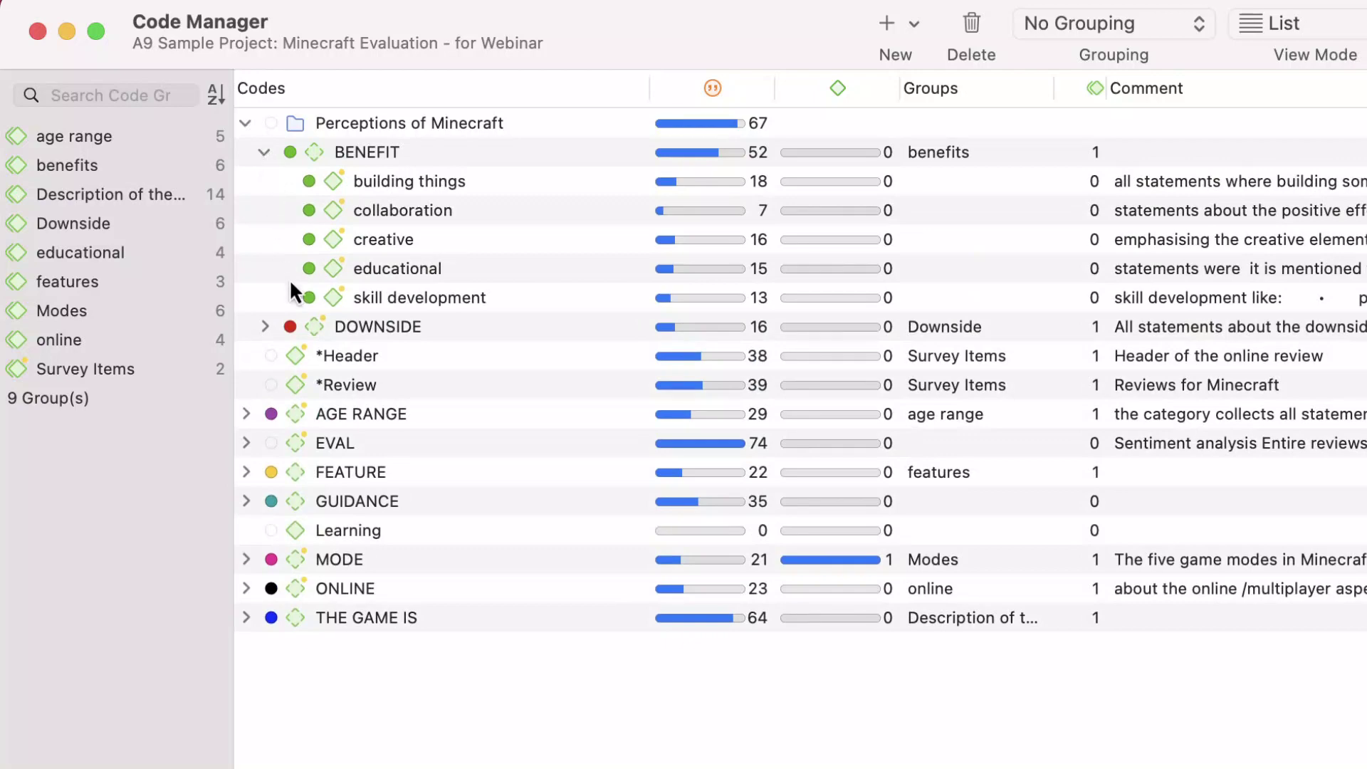
left_click(263, 327)
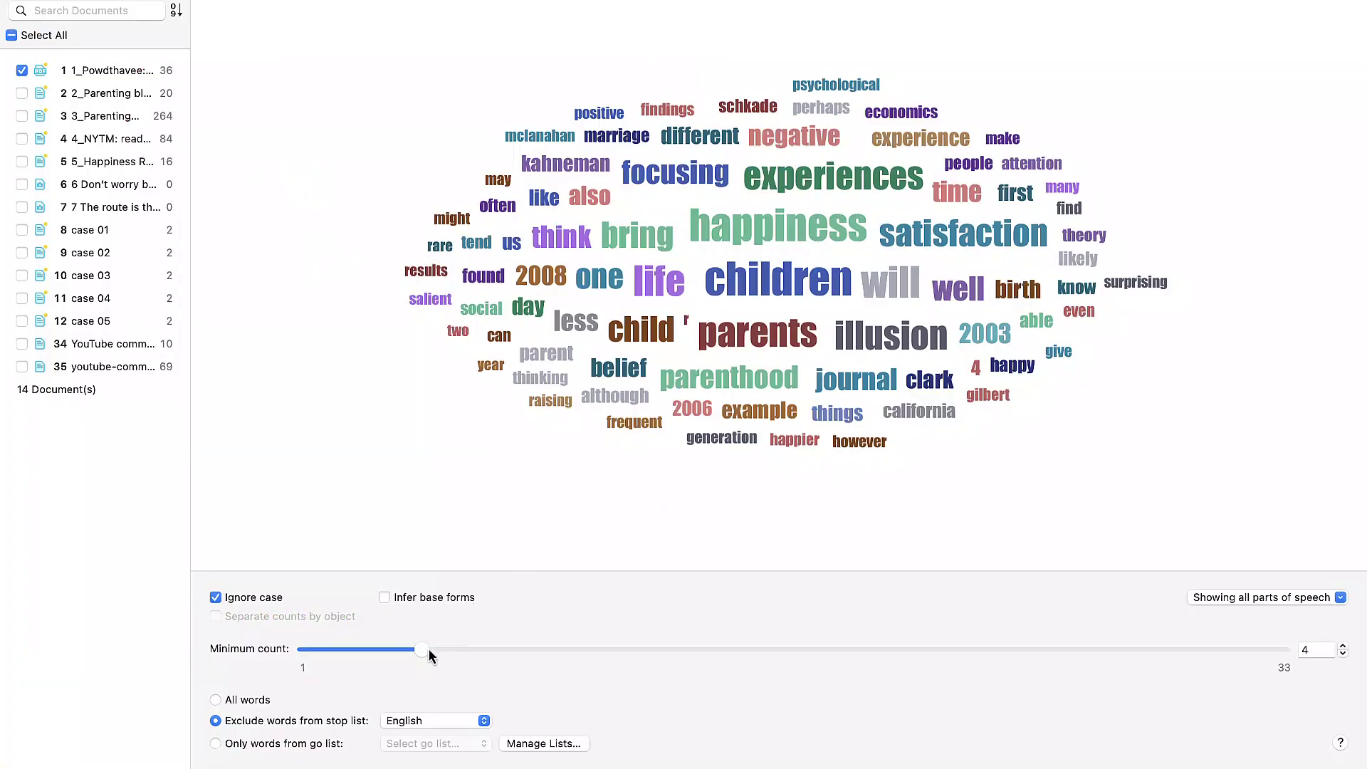
left_click_drag(428, 648, 585, 650)
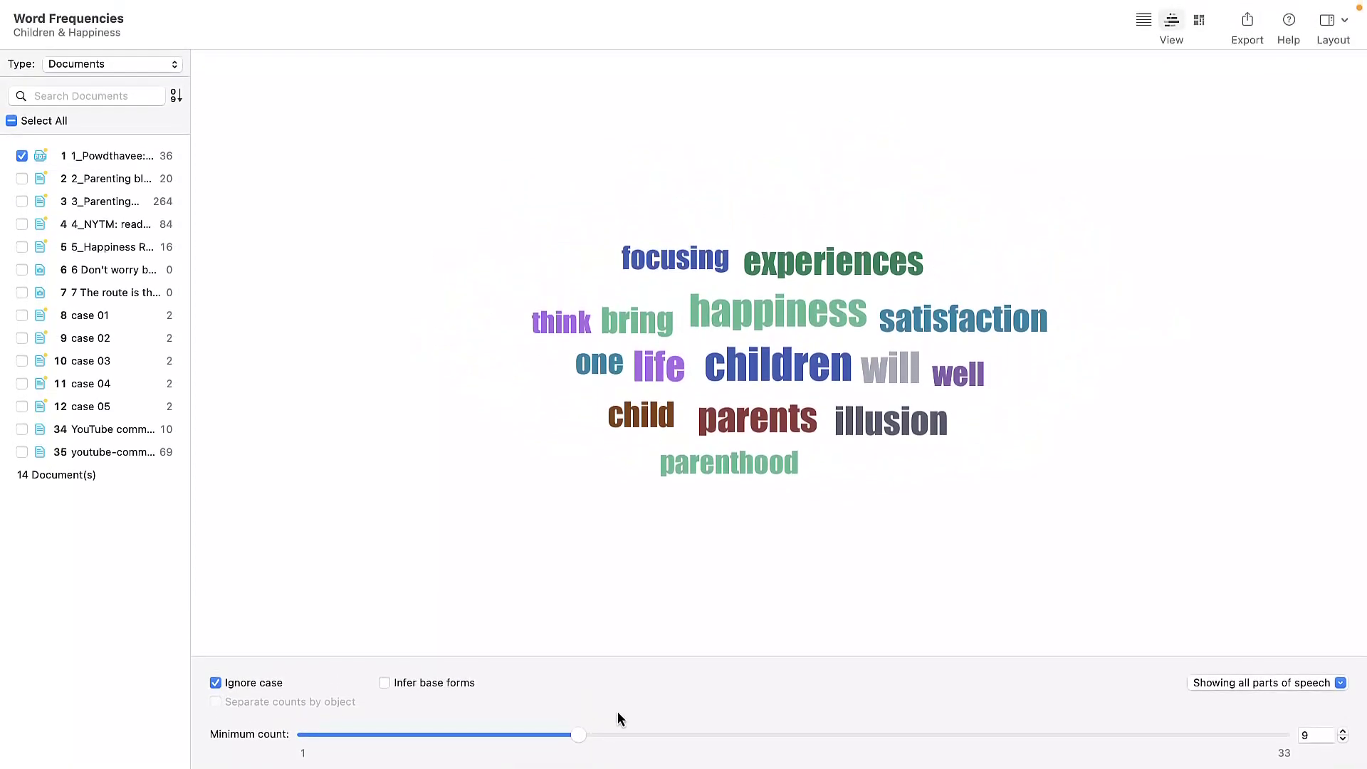
Show word frequencies as a treemap and open a network for Sentiment: Positive.
left_click(1202, 25)
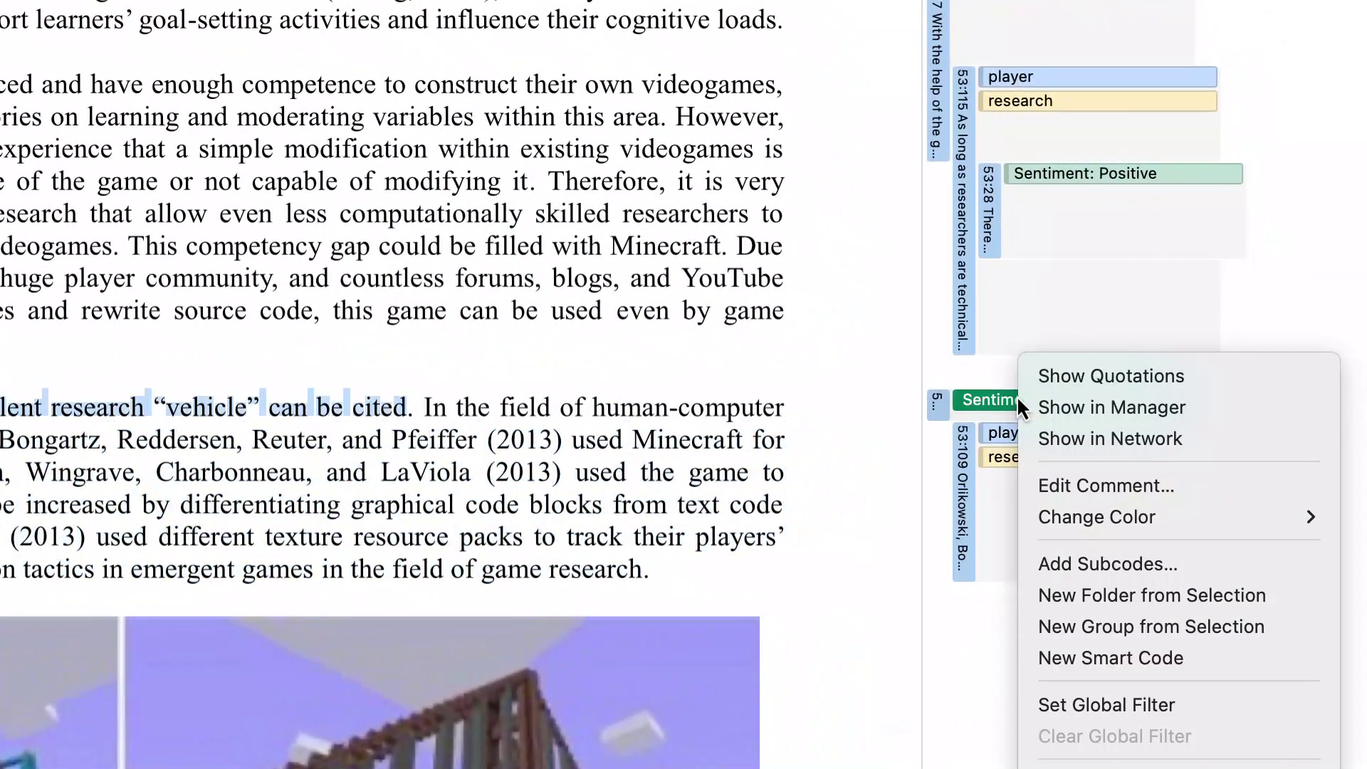
left_click(1057, 437)
left_click(699, 336)
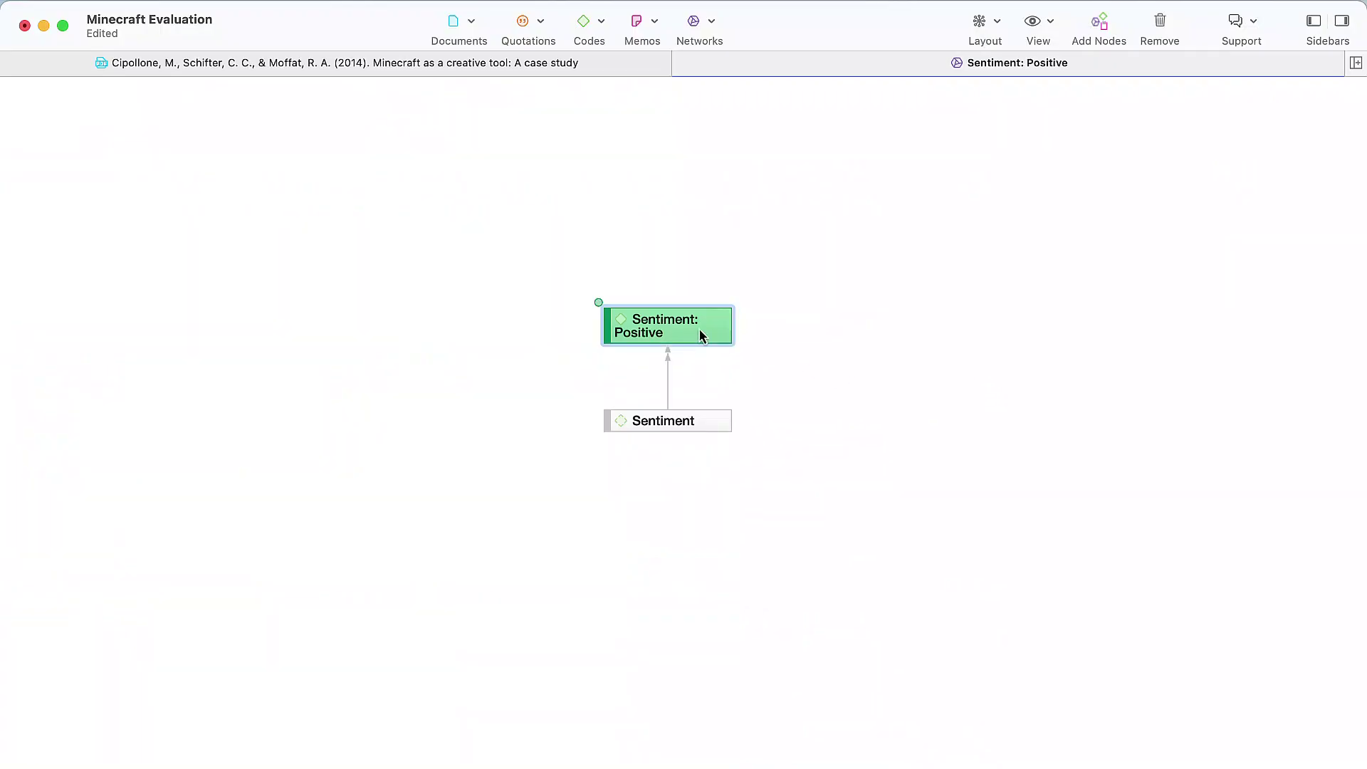
Add codes co-occurring with Sentiment: Positive to the network and arrange the nodes in a grid.
left_click(920, 390)
left_click(999, 22)
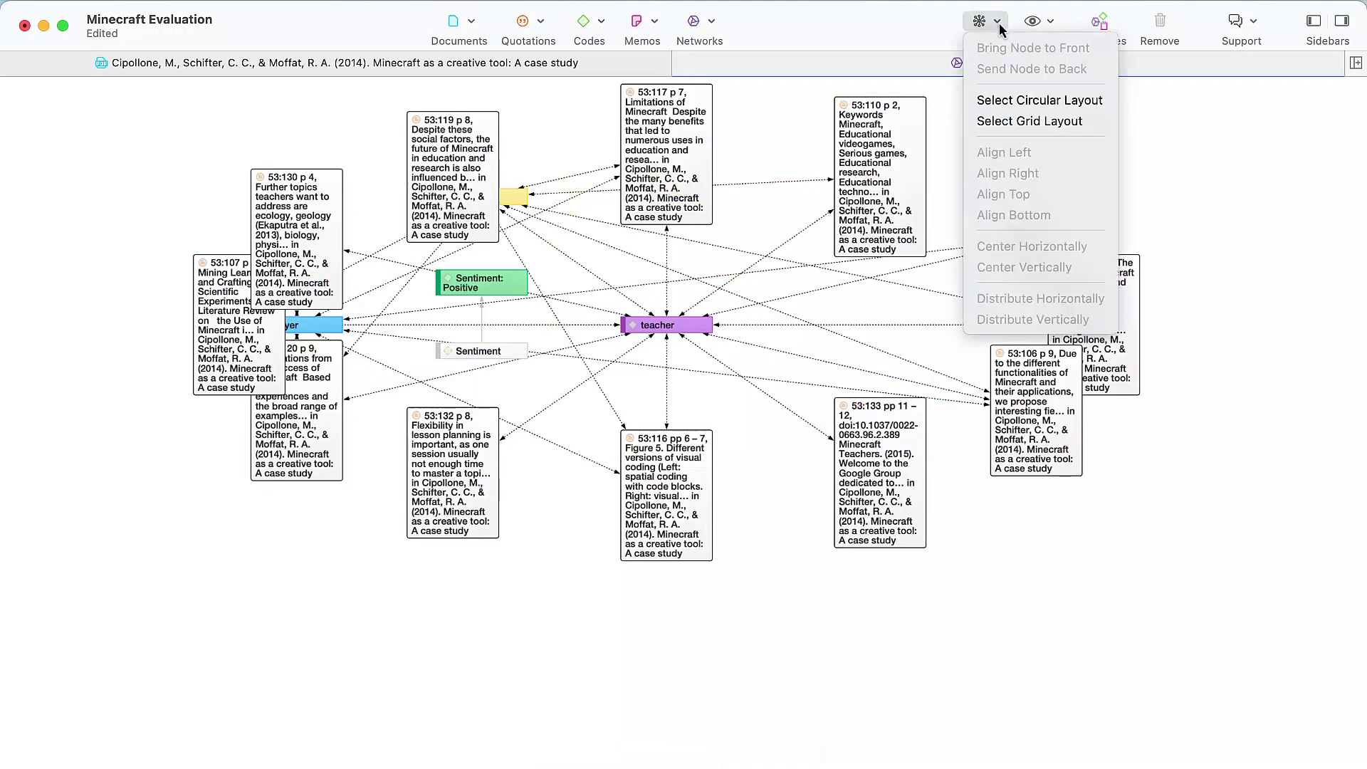
left_click(1032, 119)
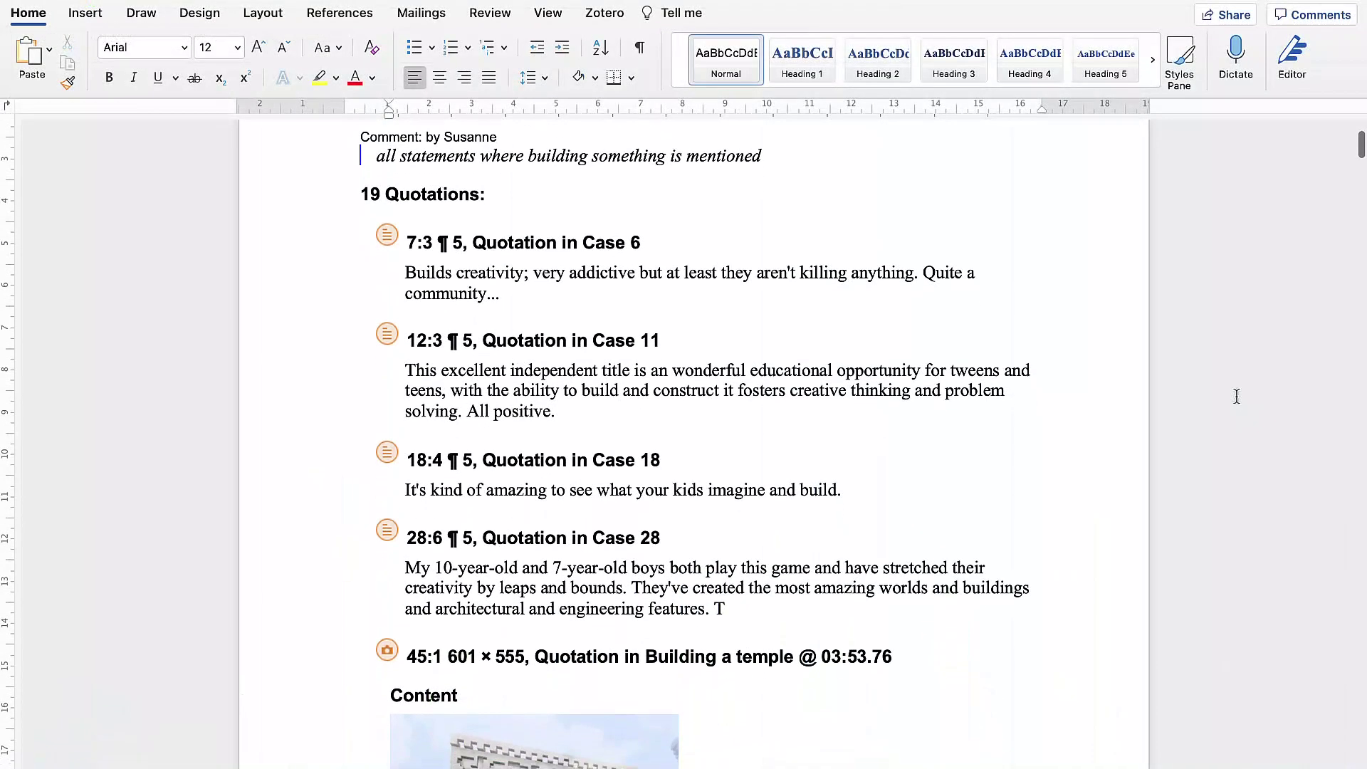
scroll(1236, 396, "down", 2)
scroll(1236, 395, "down", 1)
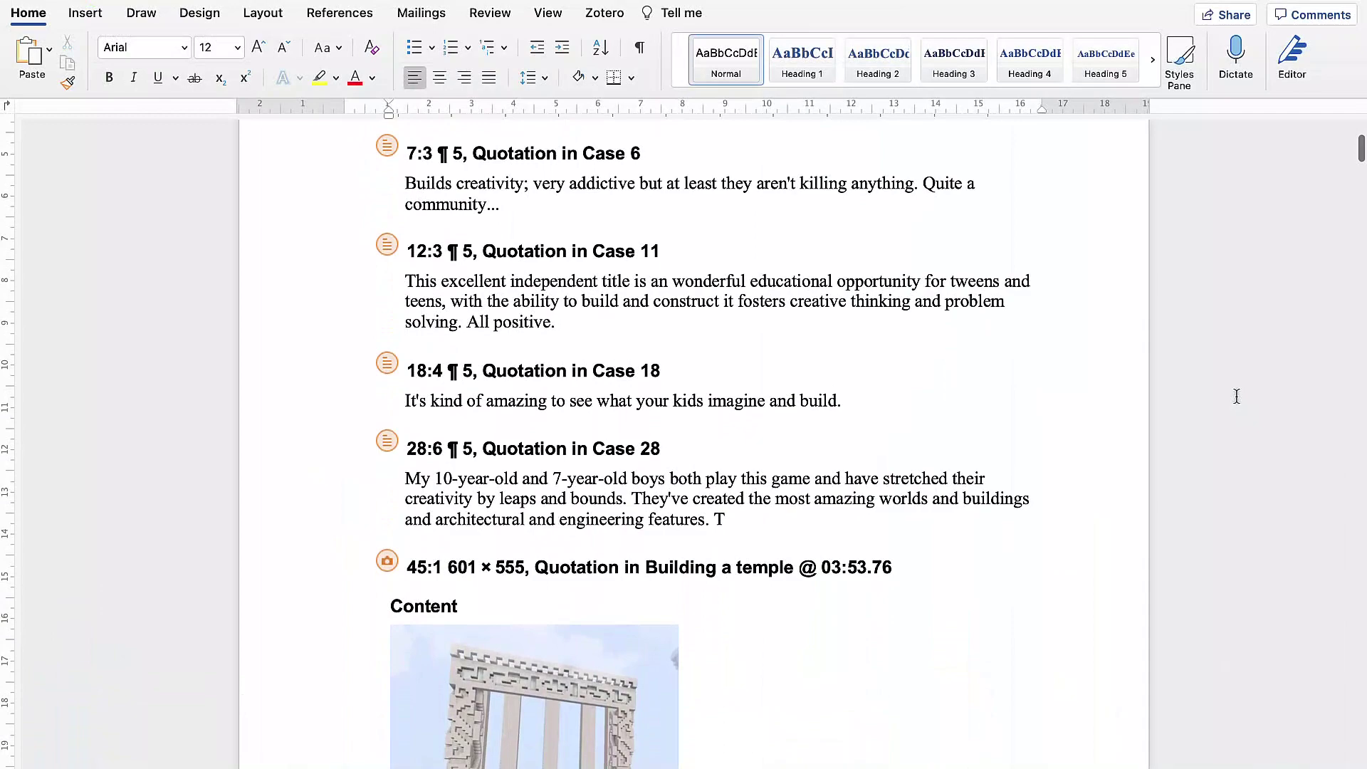
scroll(1236, 395, "down", 1)
scroll(1236, 396, "down", 2)
scroll(1235, 396, "down", 1)
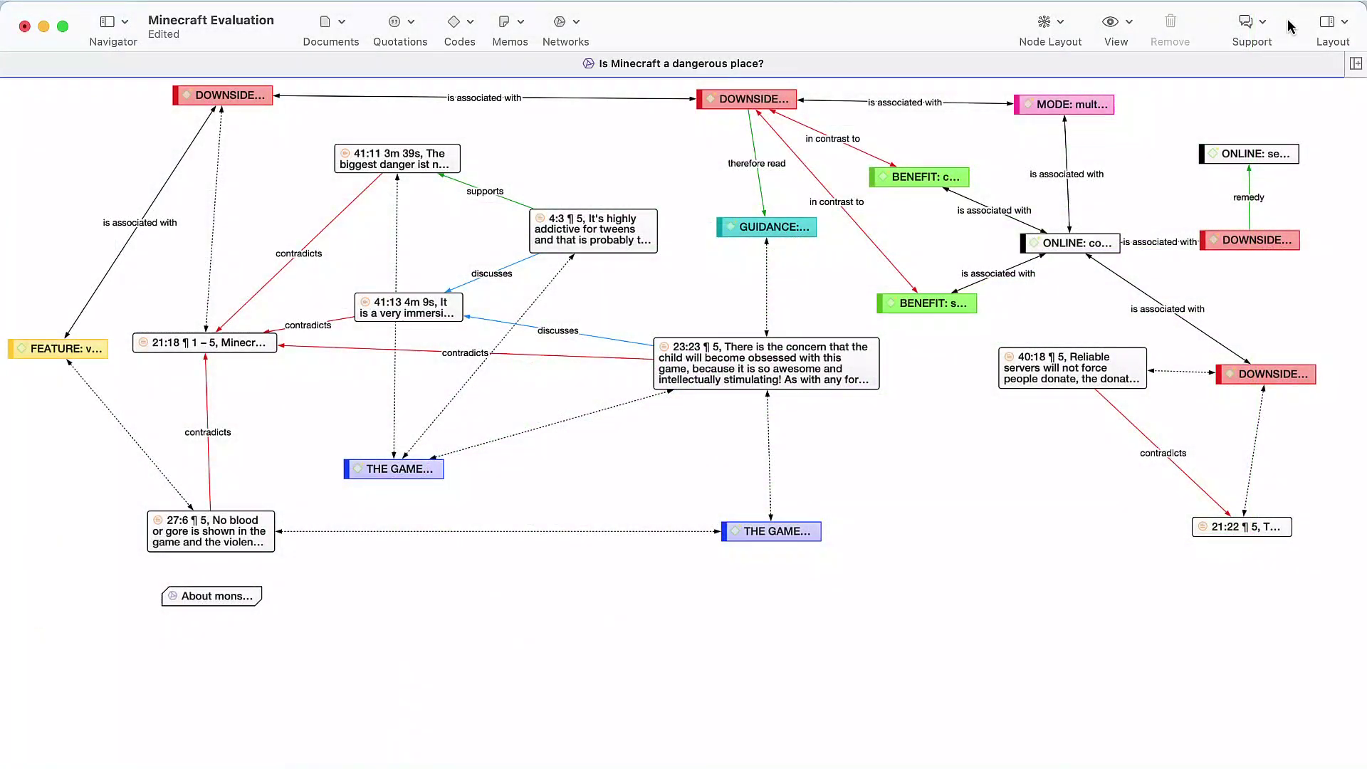
Apply circular then grid layout to the dangerous-place network, and jump to quotation 4:3 in Case 3.
left_click(1071, 30)
left_click(1109, 103)
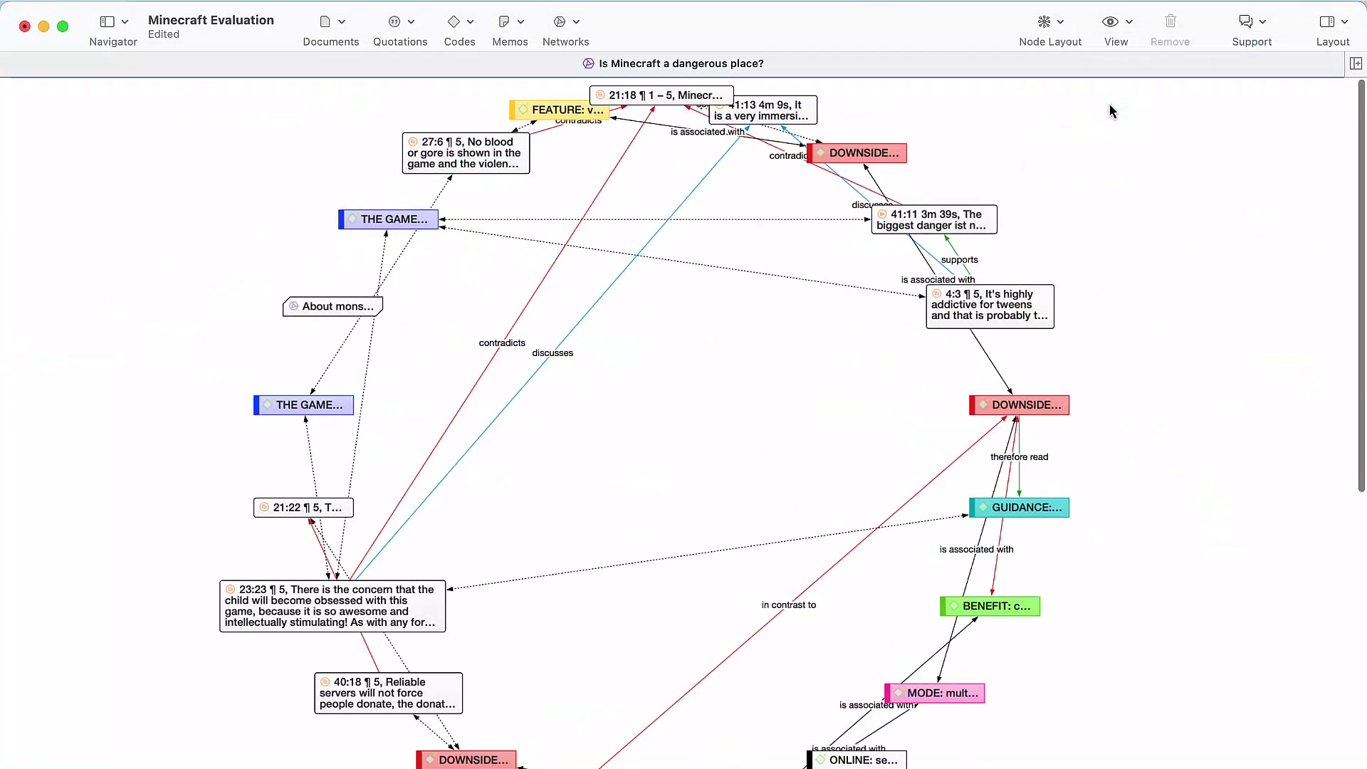
left_click(1049, 23)
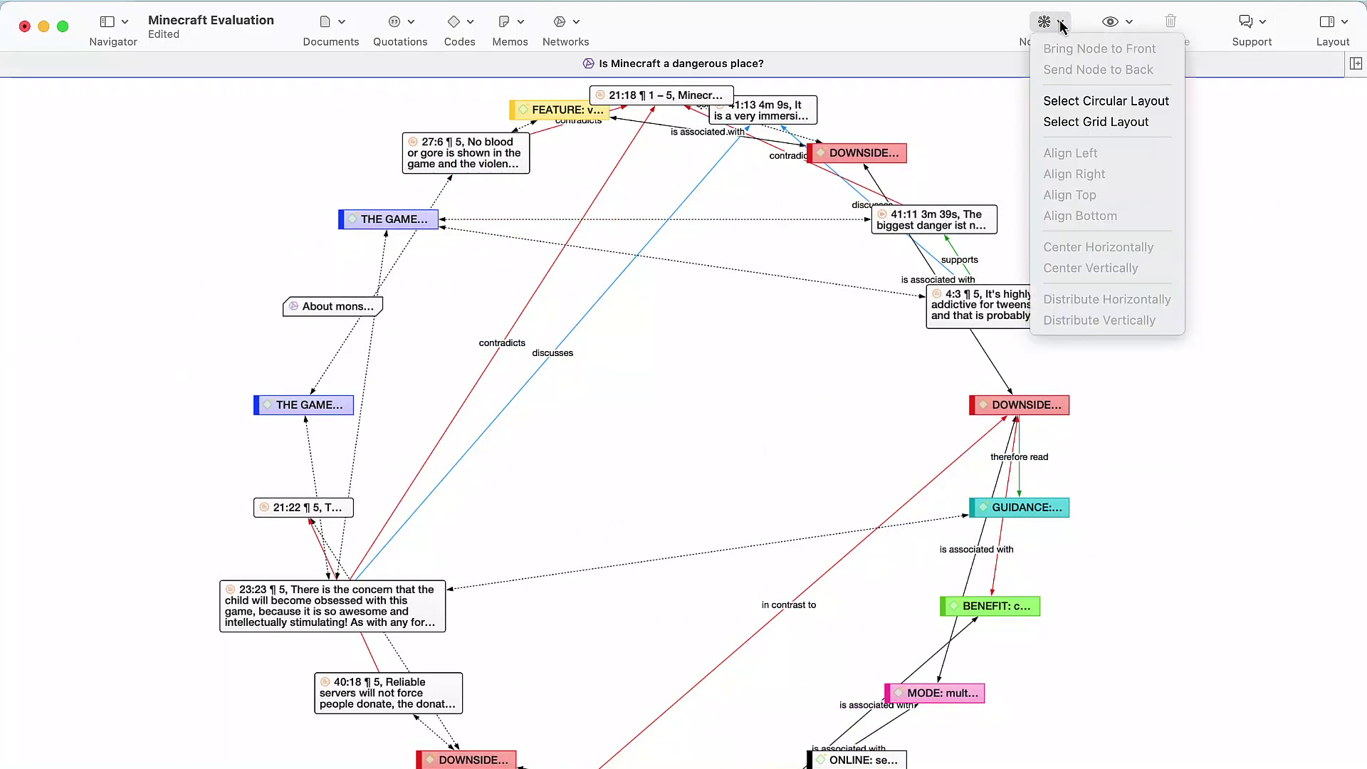
left_click(1085, 126)
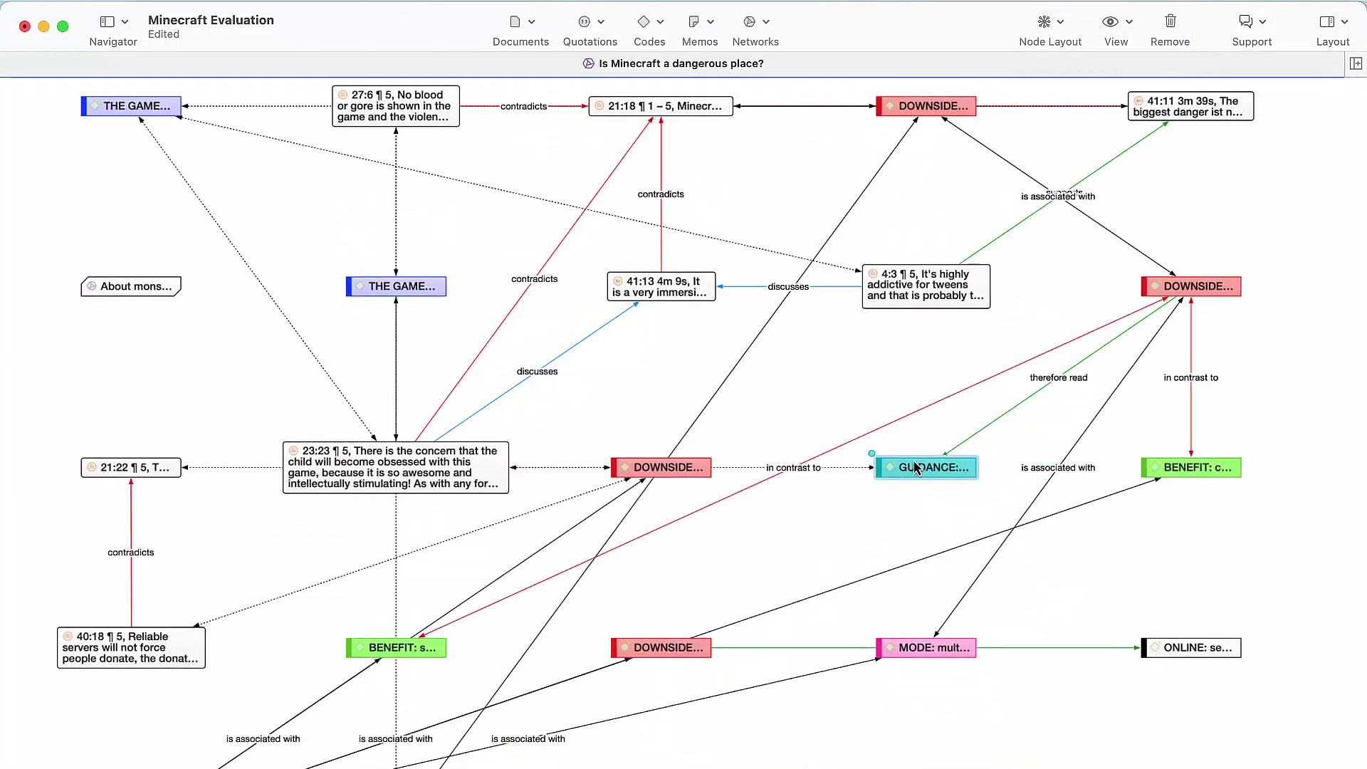
double_click(916, 288)
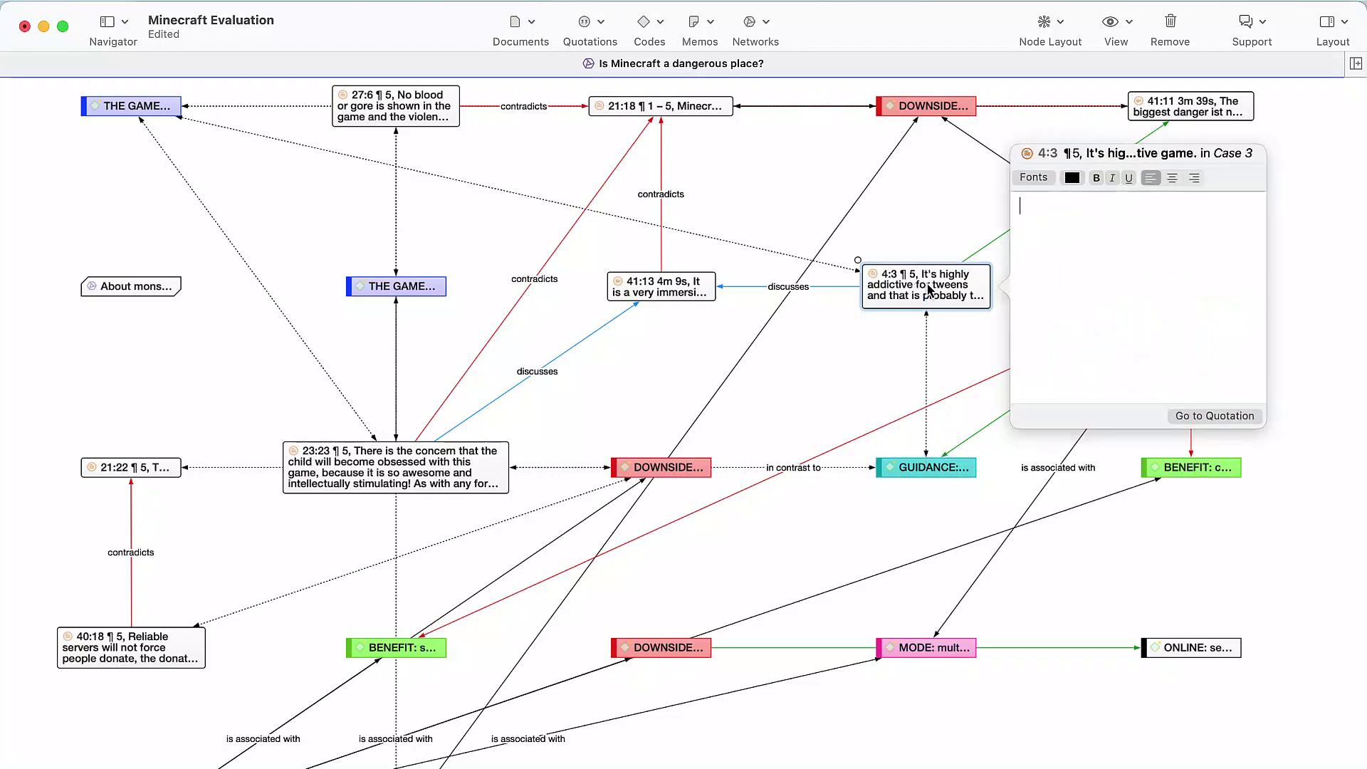
left_click(1218, 416)
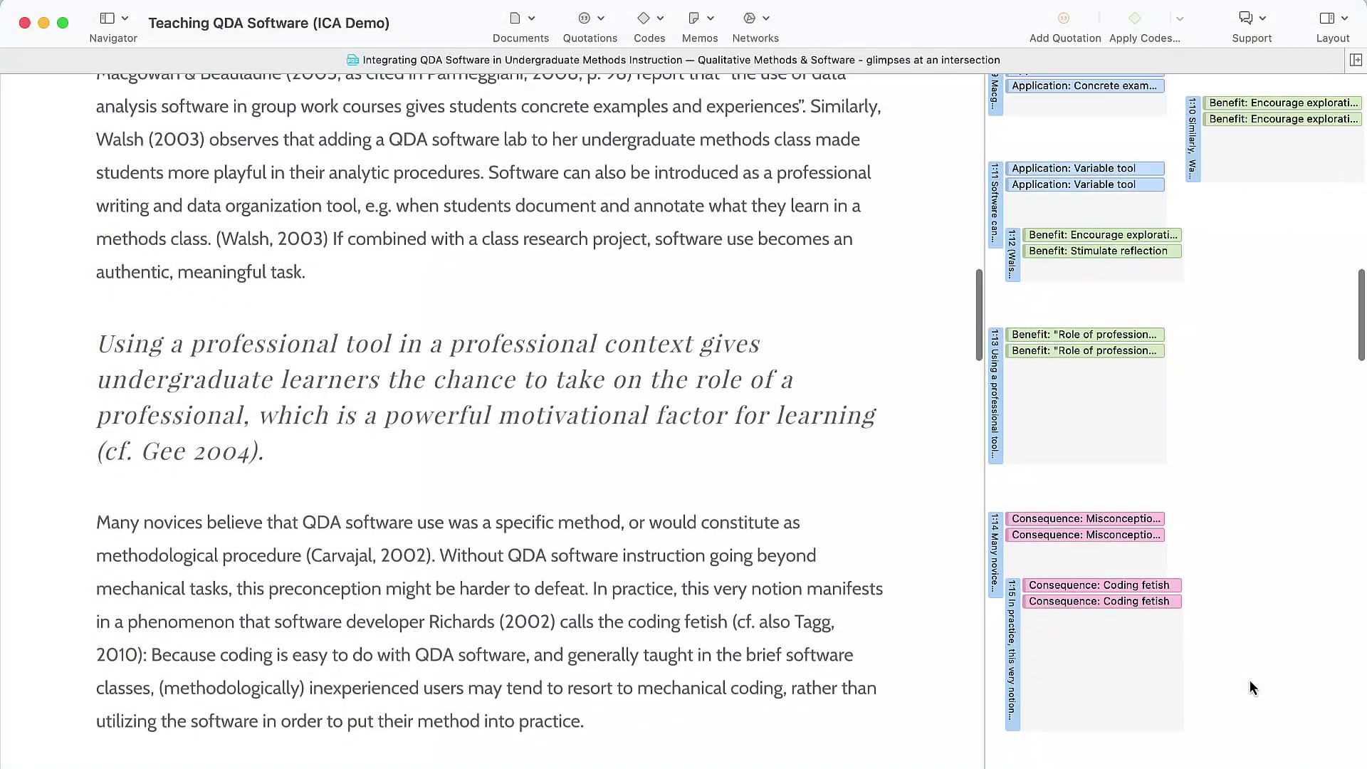
scroll(1250, 689, "down", 2)
scroll(1250, 689, "down", 1)
scroll(1250, 688, "down", 2)
scroll(1251, 688, "down", 2)
scroll(1252, 687, "down", 2)
scroll(1248, 686, "down", 2)
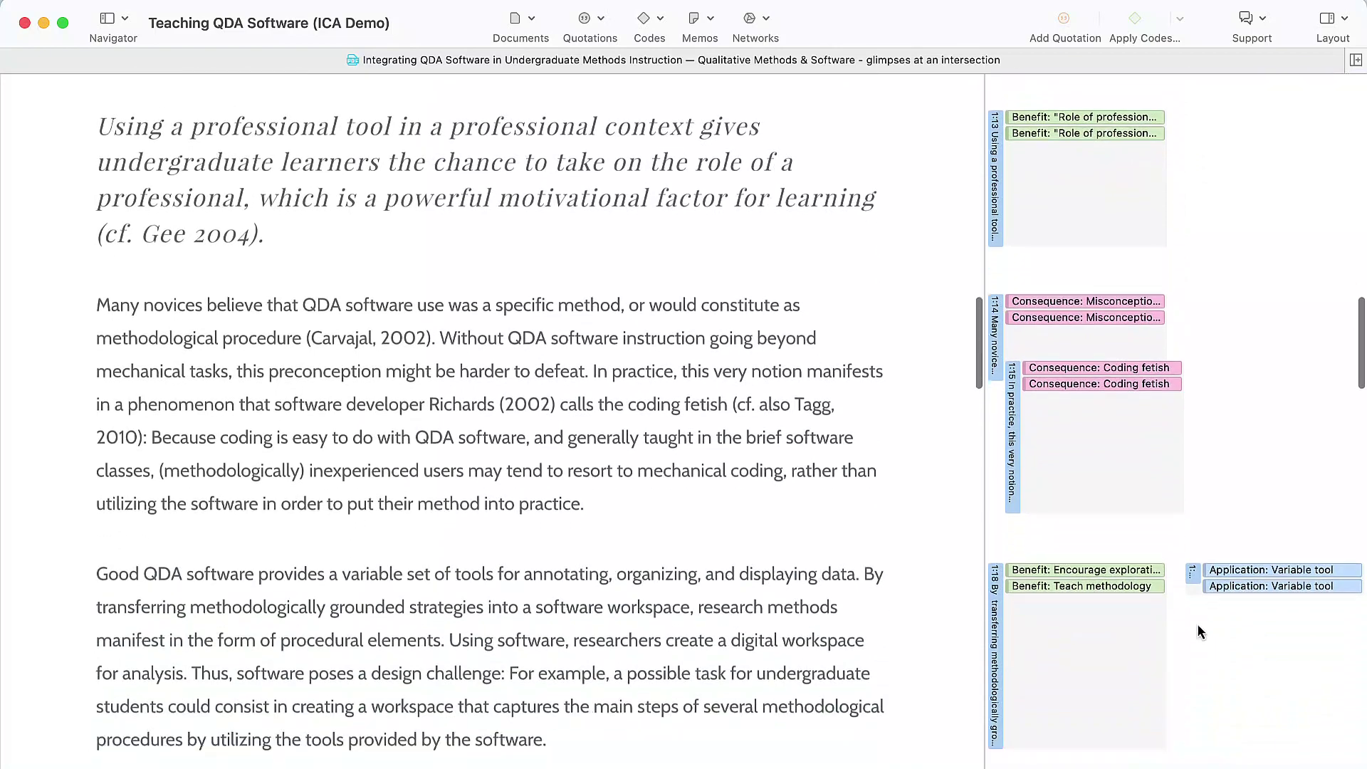
Compare coders on Encourage exploration and Teach methodology, then compute Krippendorff's cu-α (0.591, 0.572, overall 0.531).
left_click(1139, 574)
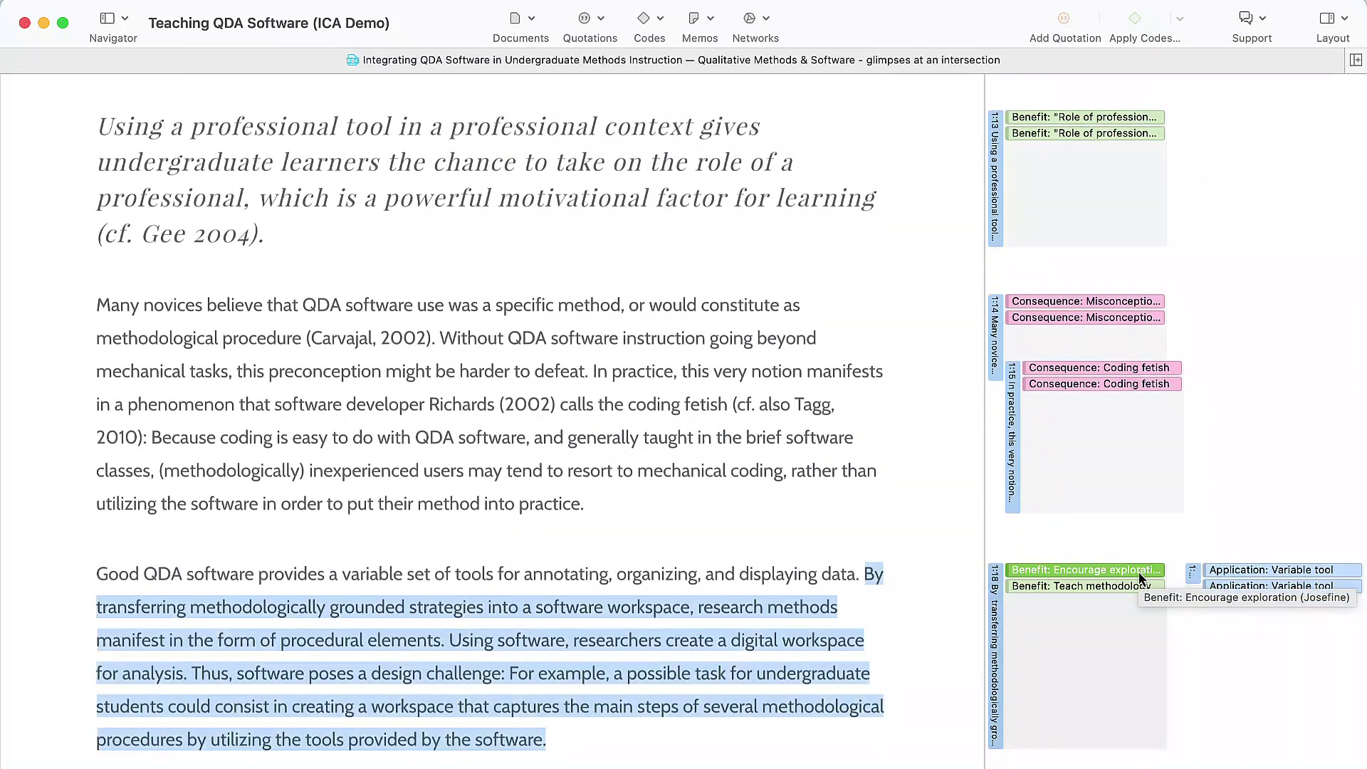
left_click(1139, 587)
left_click(1140, 623)
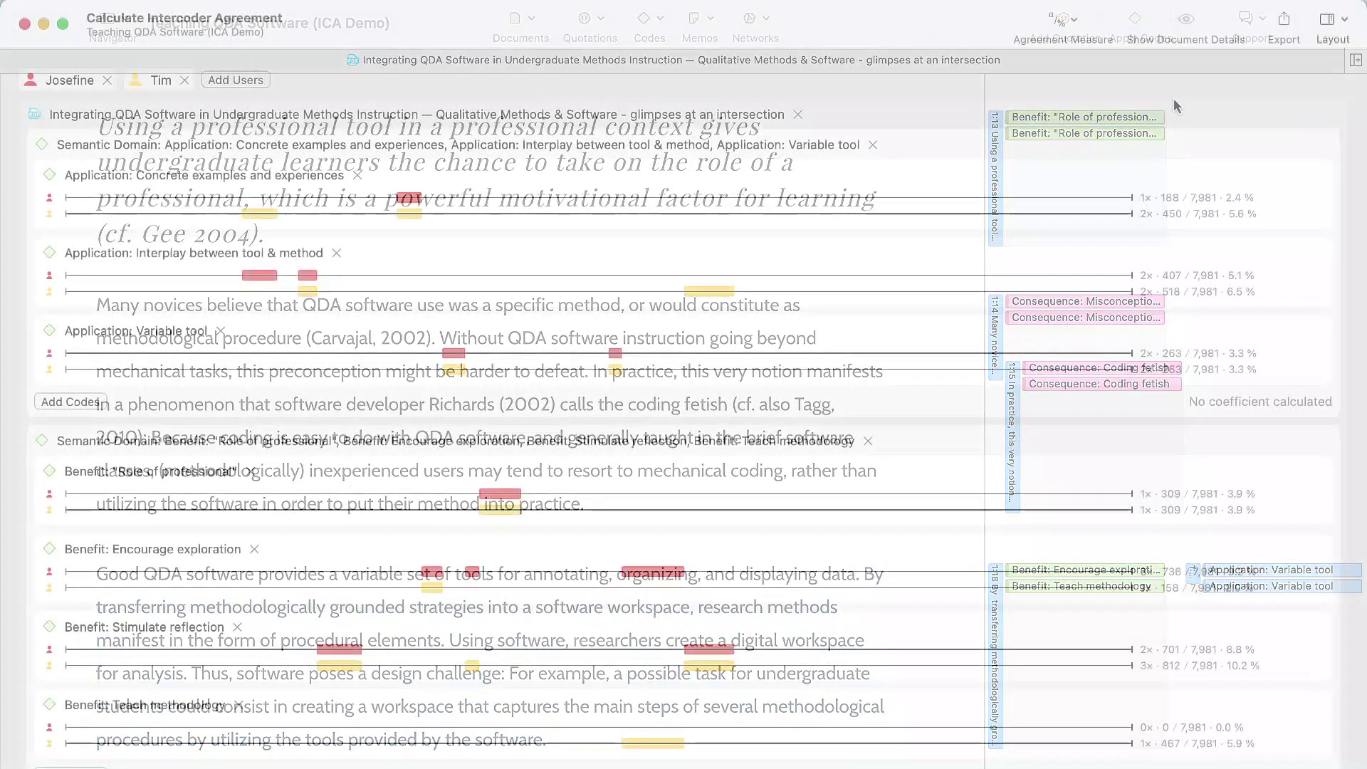
left_click(1066, 20)
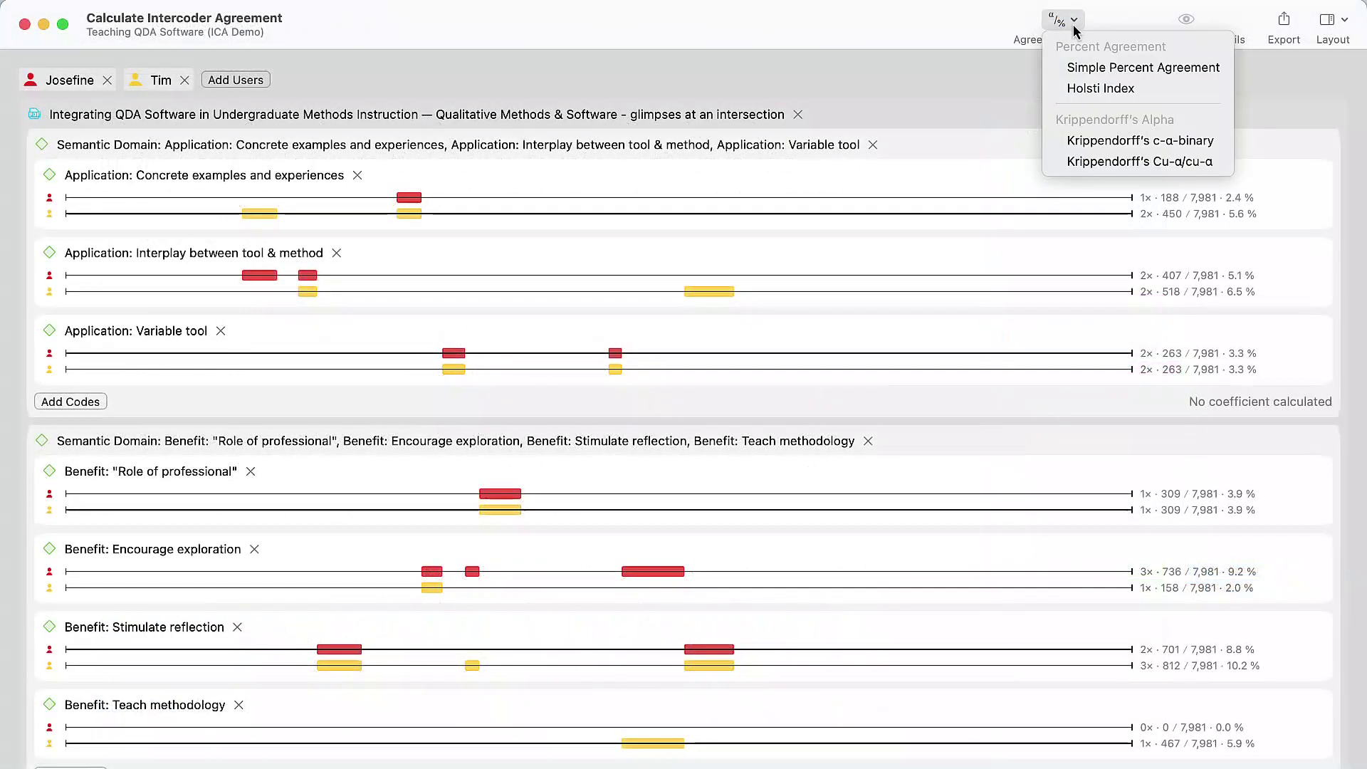
left_click(1214, 160)
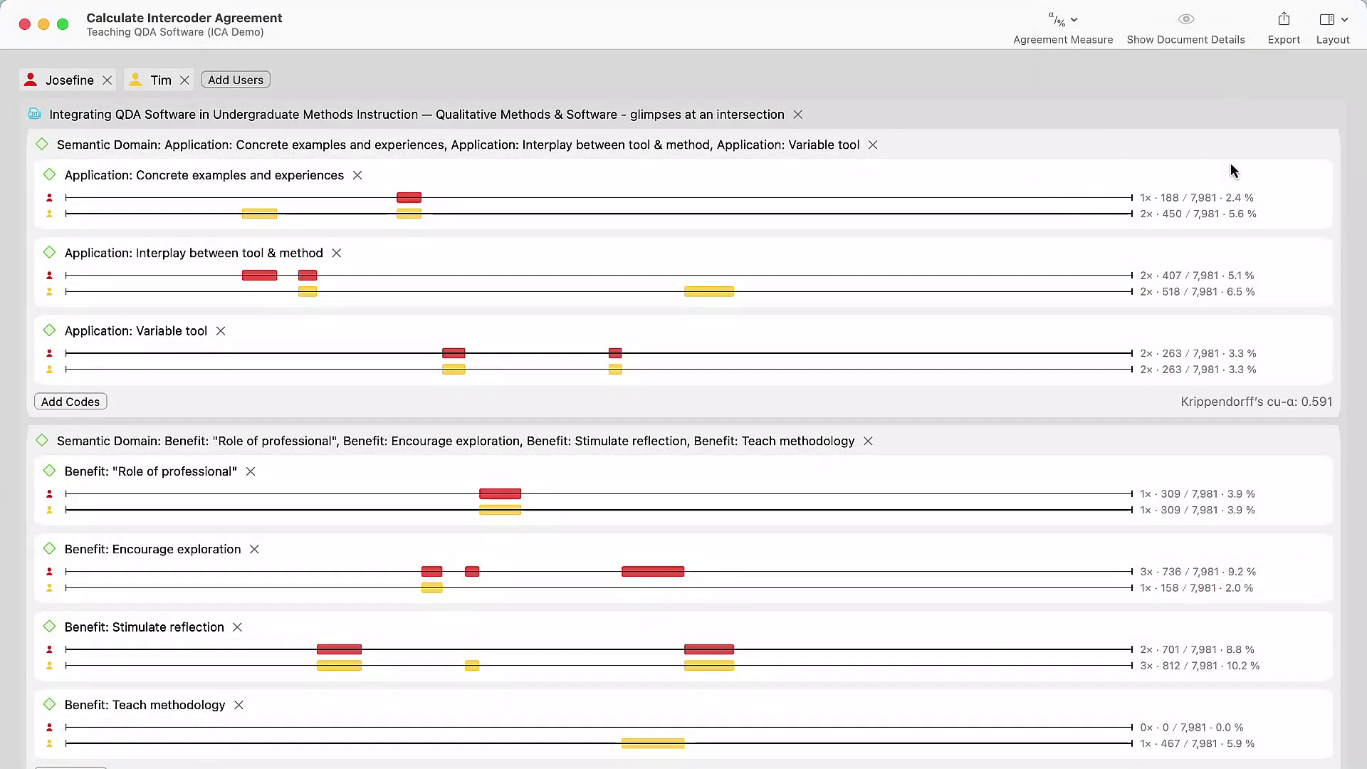
scroll(1327, 418, "down", 2)
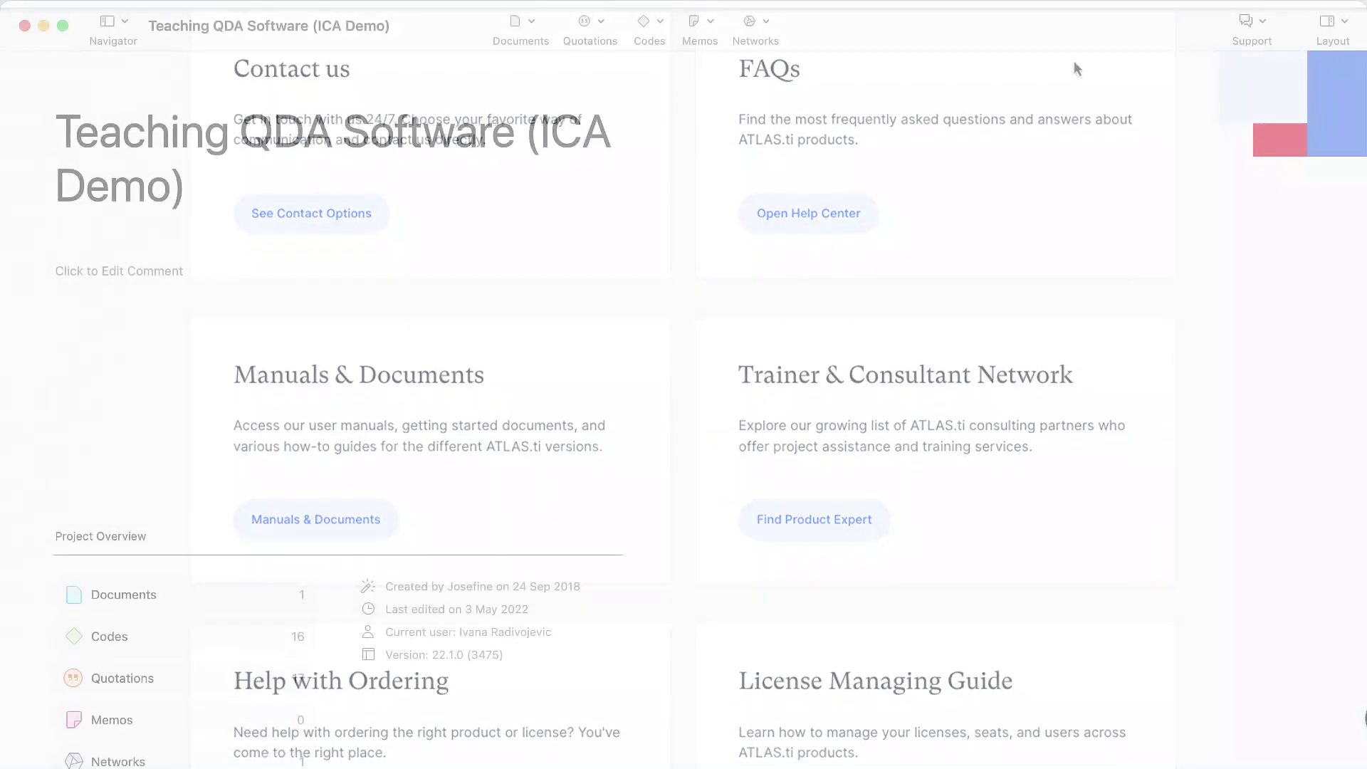
Start a Support Live Chat with the ATLAS.ti team and send a request for help.
left_click(1253, 22)
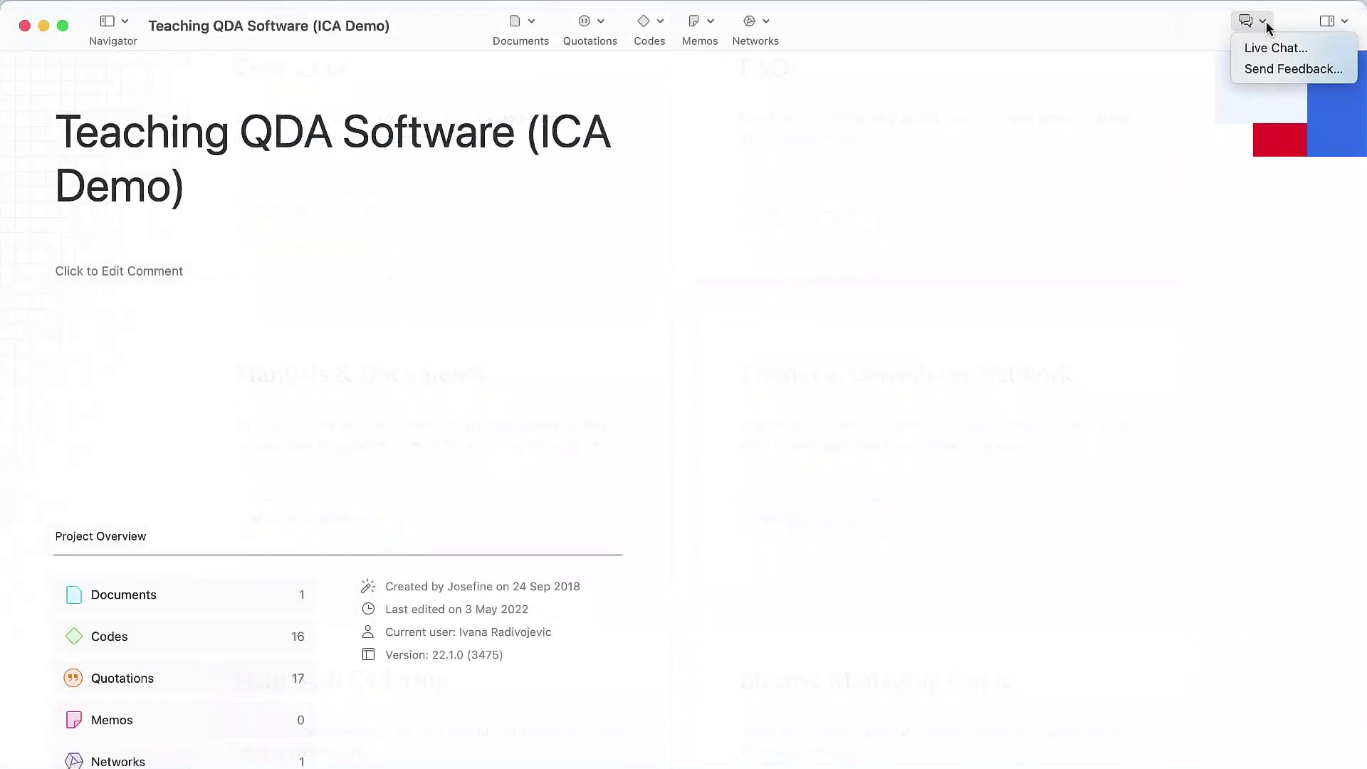
left_click(1274, 46)
left_click(823, 393)
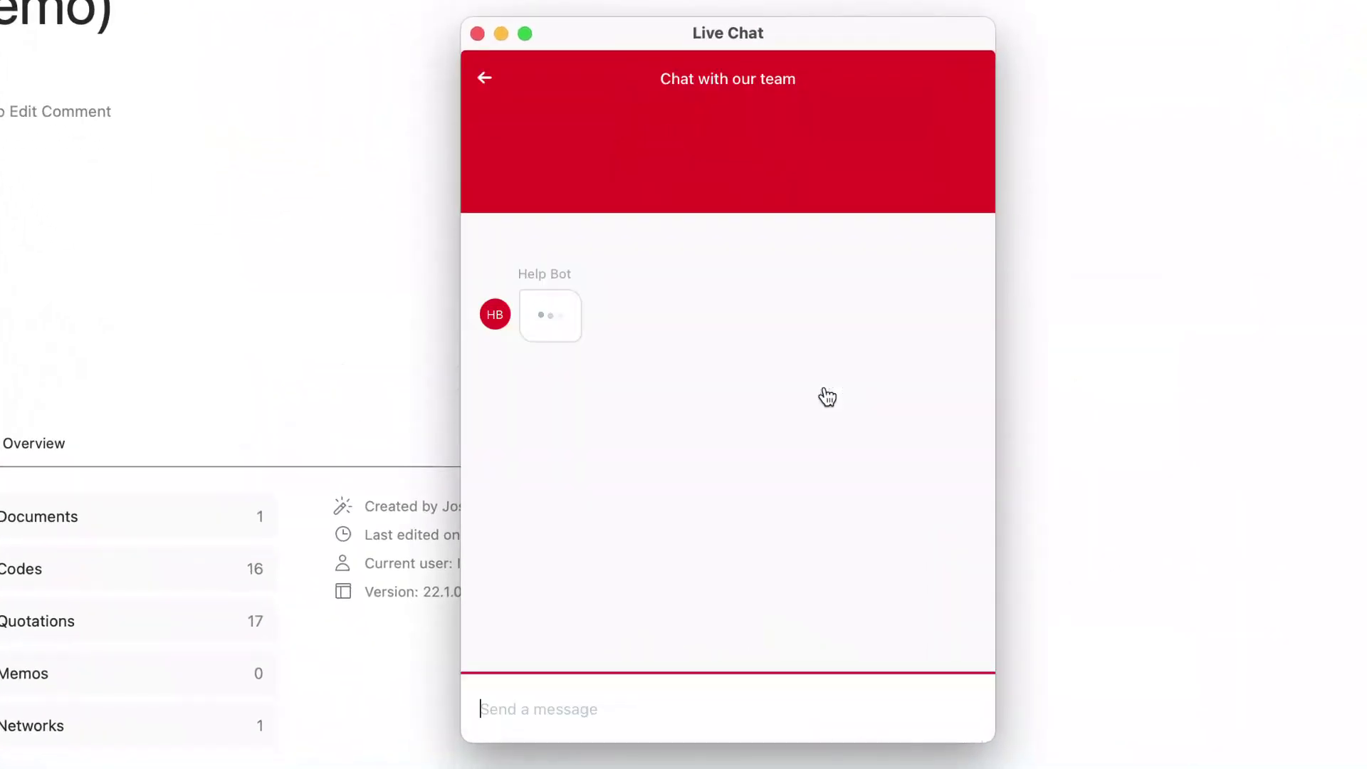
type("Hi! I need help")
key("Return")
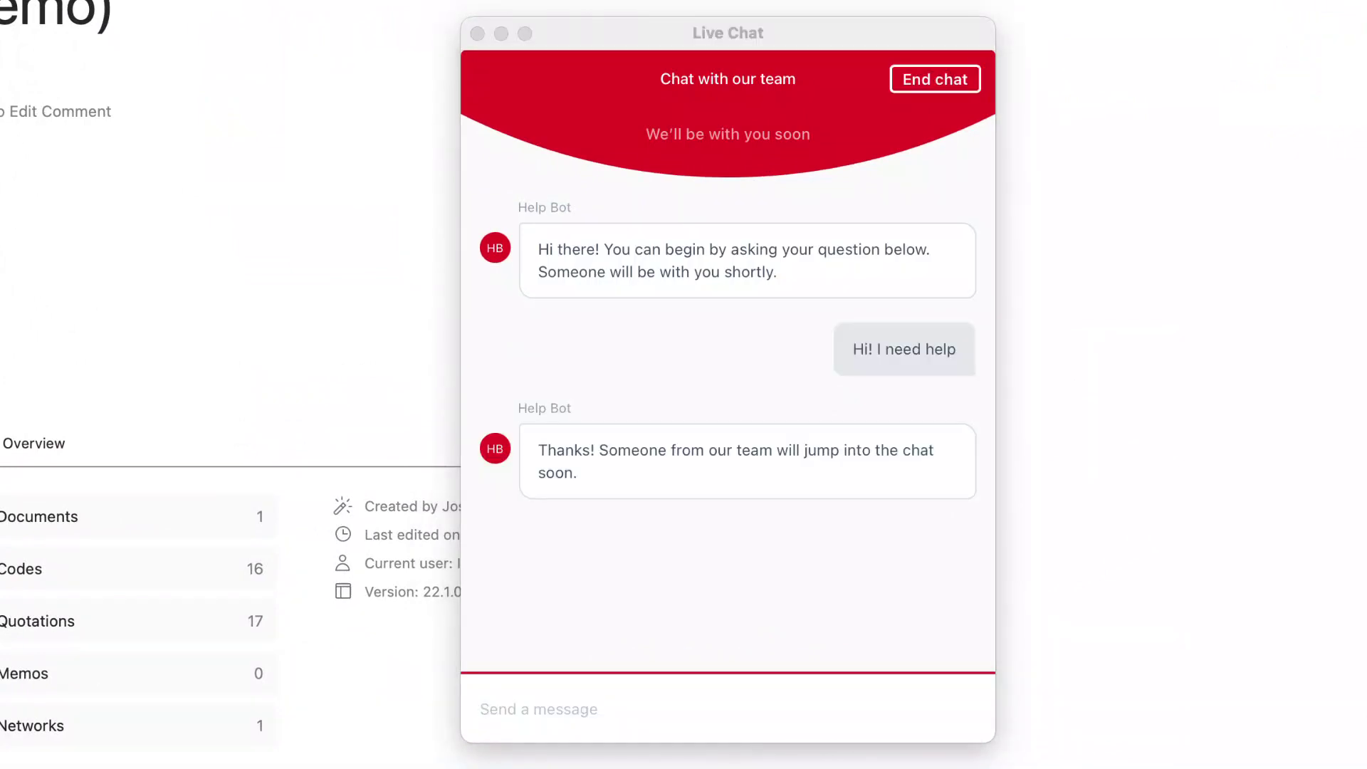